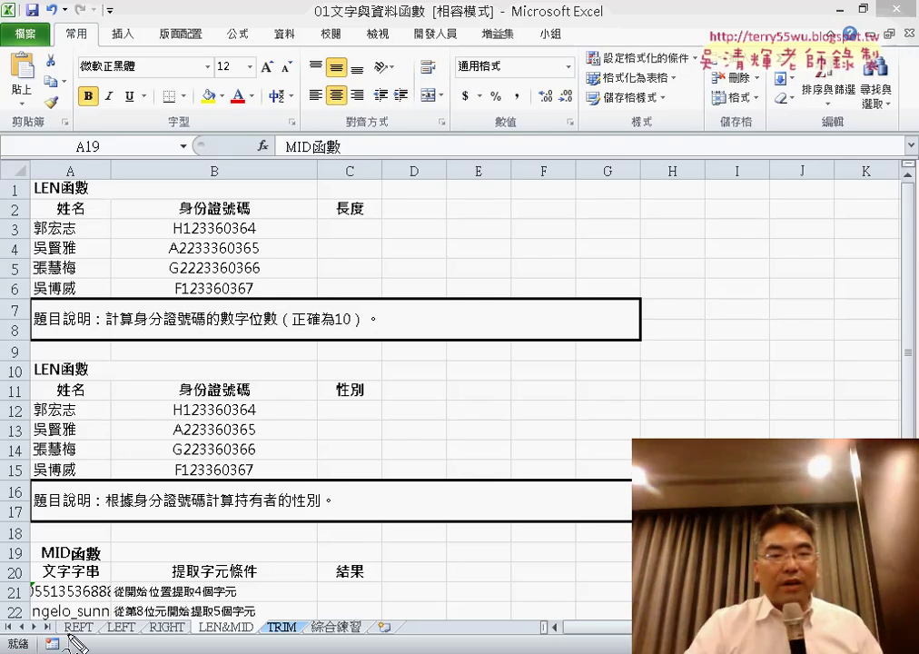
# Mark the LEN&MID sheet tab in red ink, show the IDs in B3:B6, and select C3
pyautogui.moveTo(56, 625); pyautogui.dragTo(238, 597)
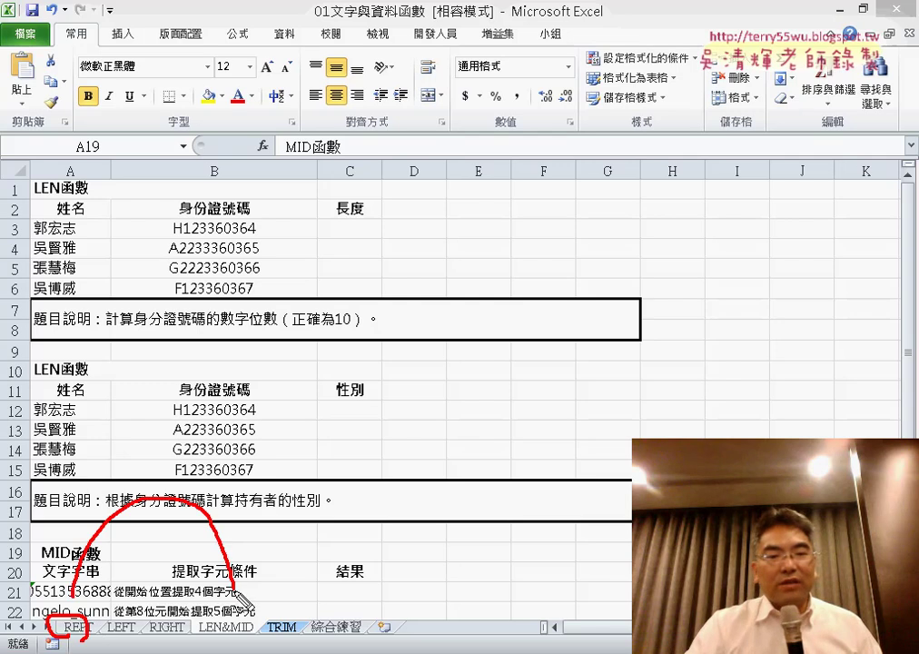
pyautogui.moveTo(227, 556); pyautogui.dragTo(256, 554)
pyautogui.moveTo(218, 600); pyautogui.dragTo(263, 610)
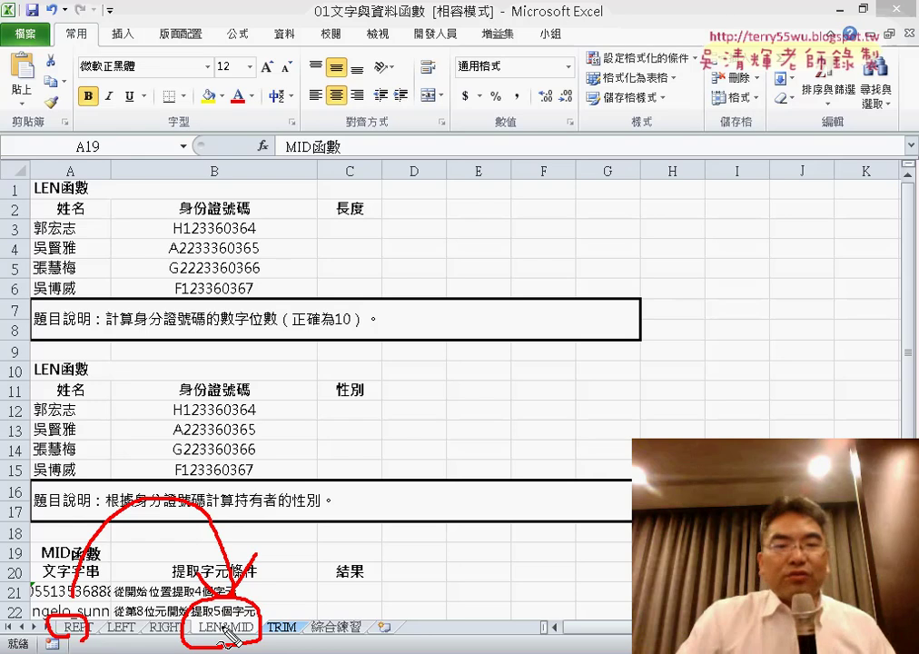
pyautogui.press('Escape')
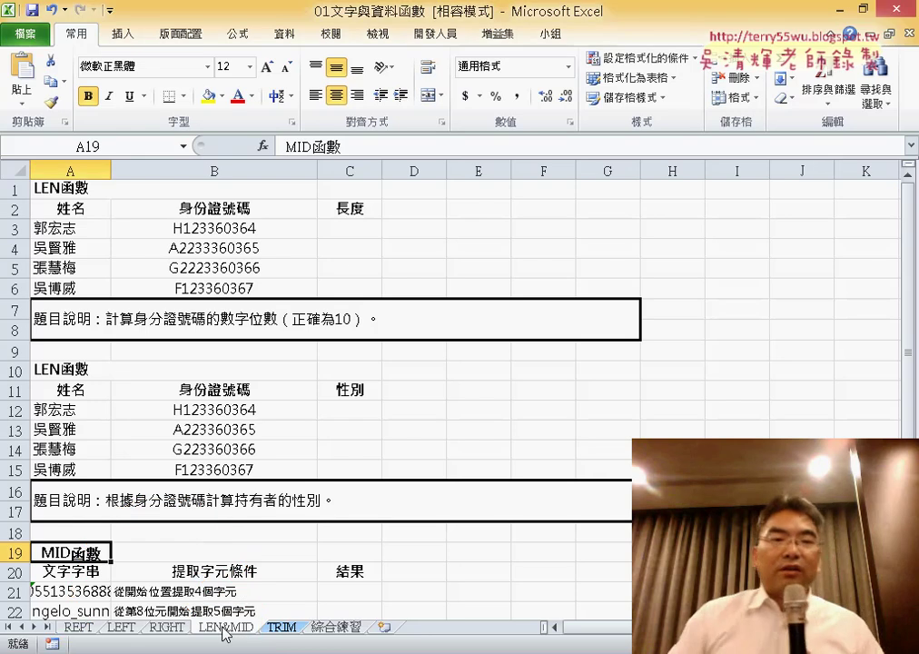
pyautogui.click(365, 227)
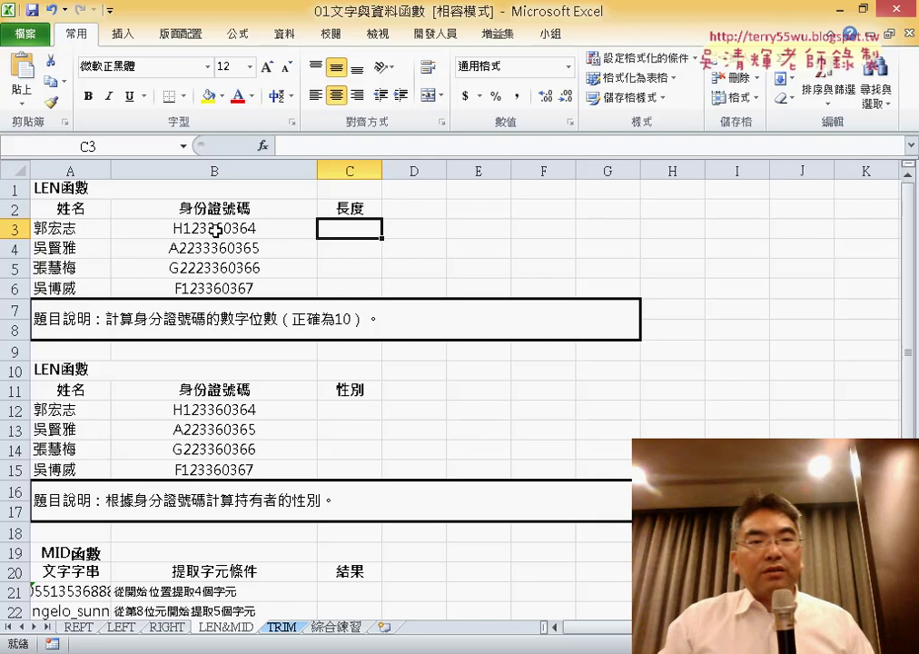
pyautogui.moveTo(215, 231); pyautogui.dragTo(215, 289)
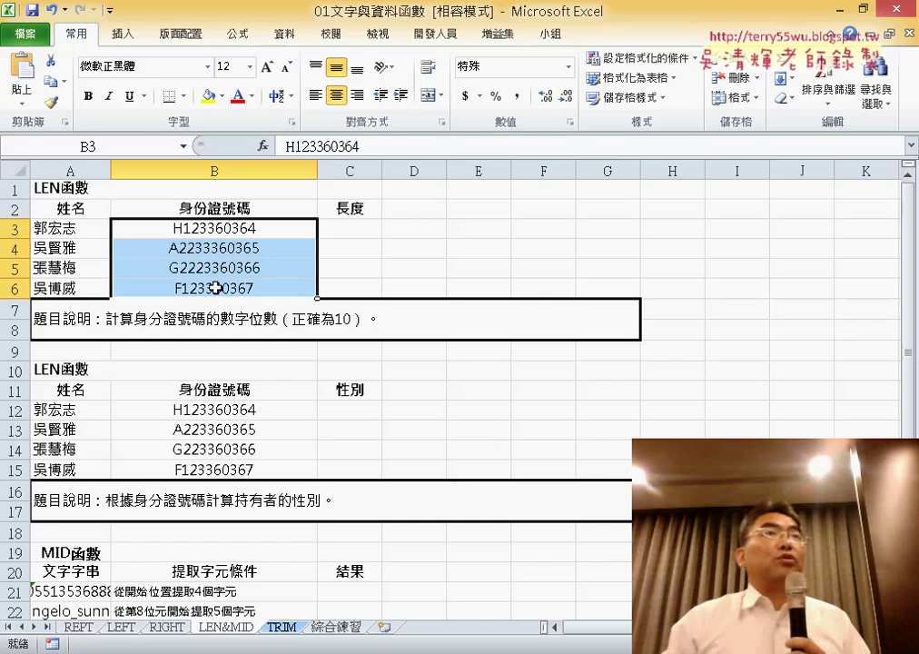
pyautogui.click(356, 232)
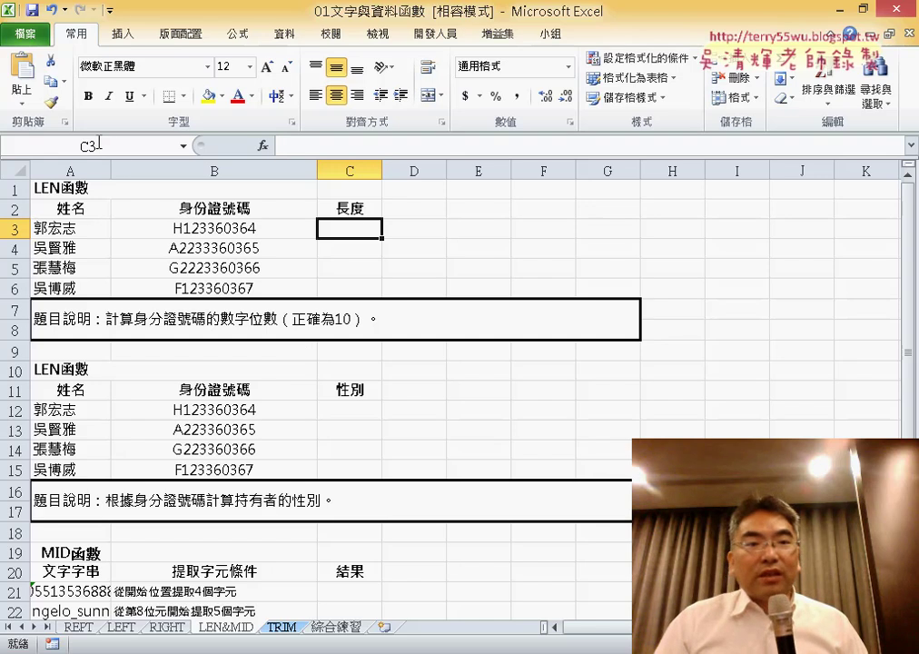
# Insert the LEN function into C3 from the Text category
pyautogui.click(263, 147)
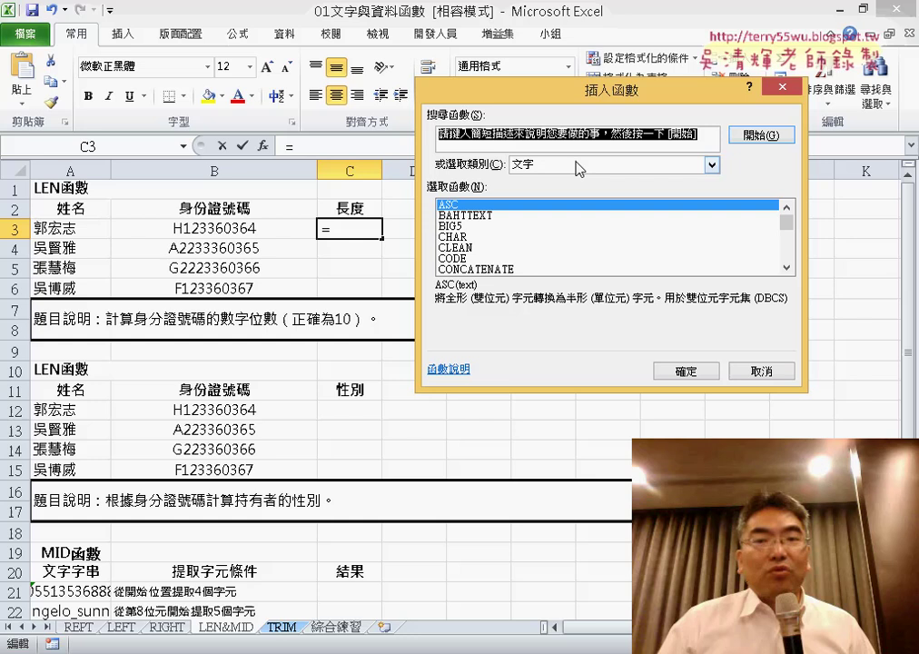
pyautogui.click(786, 267)
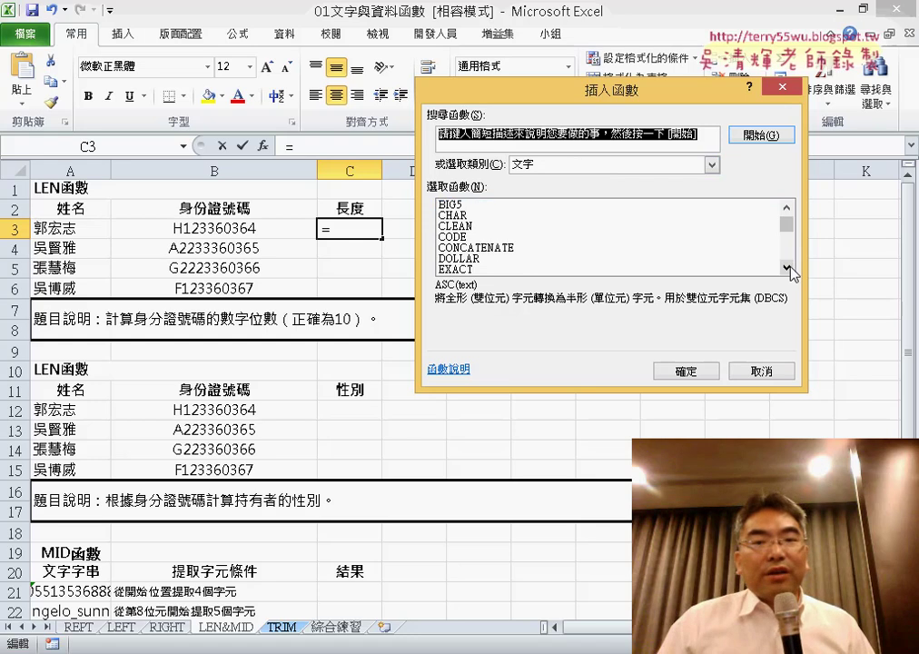
pyautogui.click(787, 267)
pyautogui.click(787, 267)
pyautogui.click(788, 267)
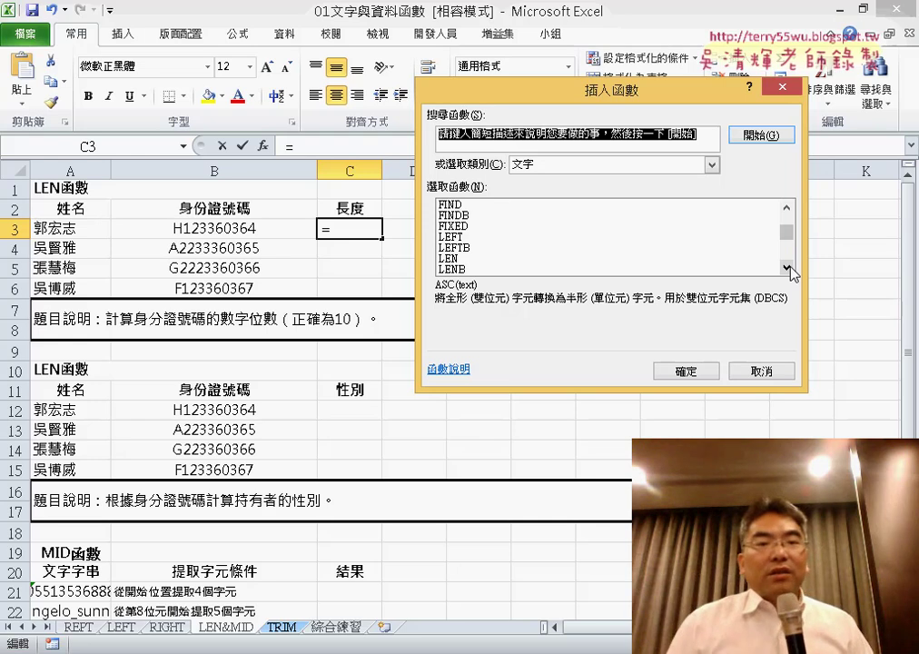
pyautogui.click(459, 262)
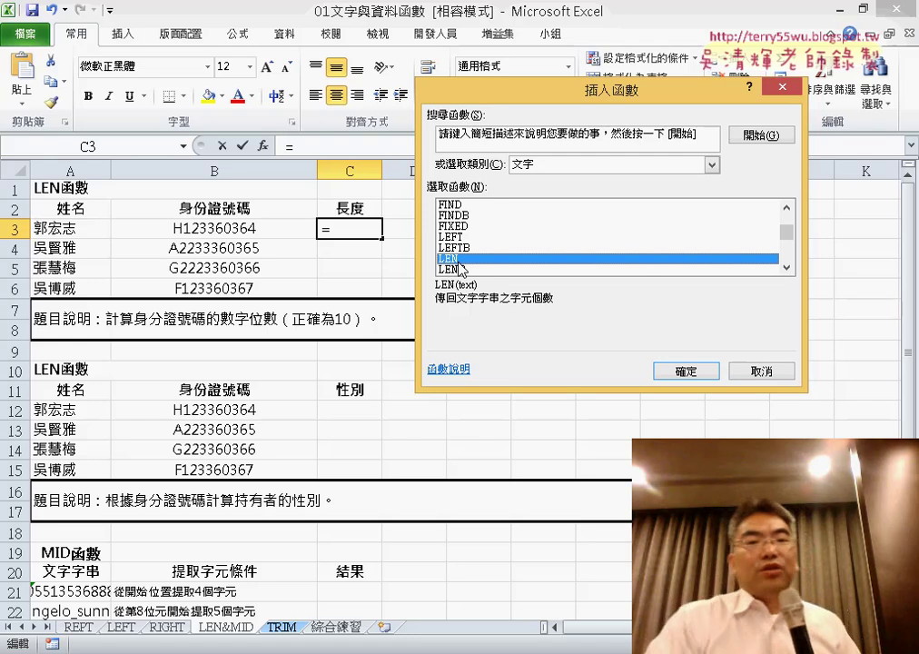
pyautogui.click(685, 372)
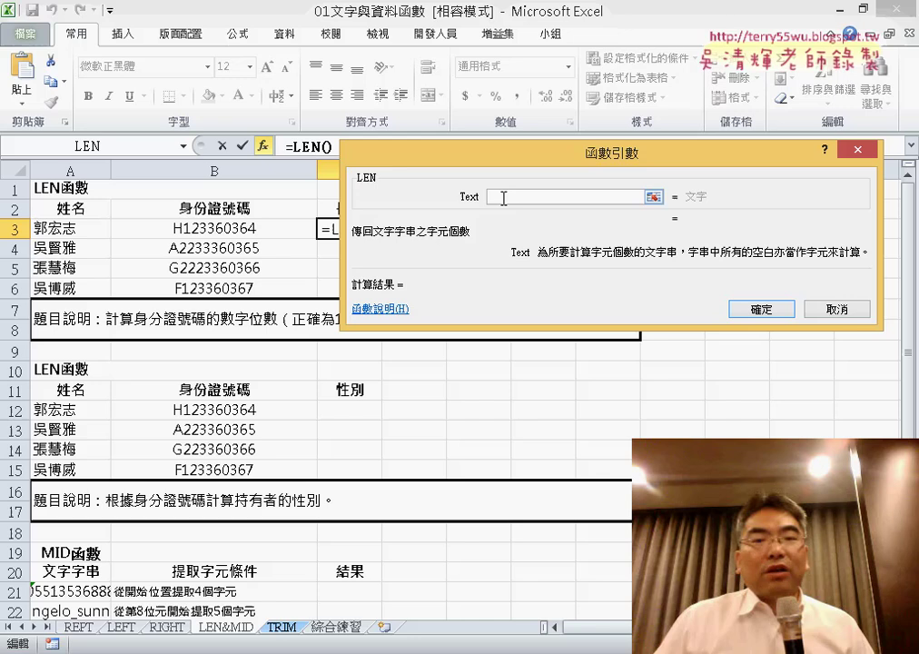
pyautogui.click(235, 227)
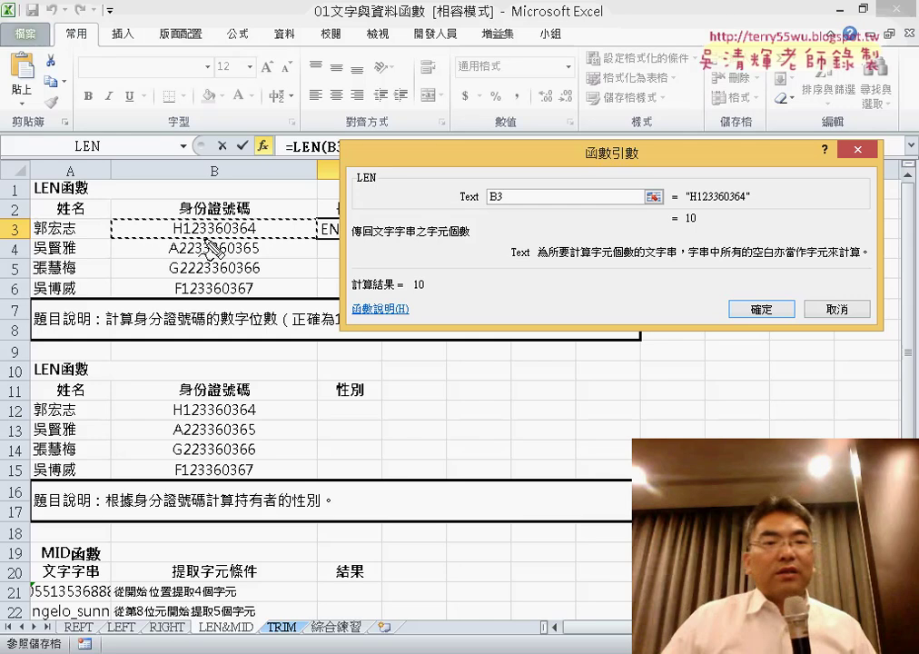
pyautogui.moveTo(258, 238)
pyautogui.mouseDown()
pyautogui.moveTo(334, 102)
pyautogui.moveTo(495, 177)
pyautogui.moveTo(501, 209)
pyautogui.mouseUp()
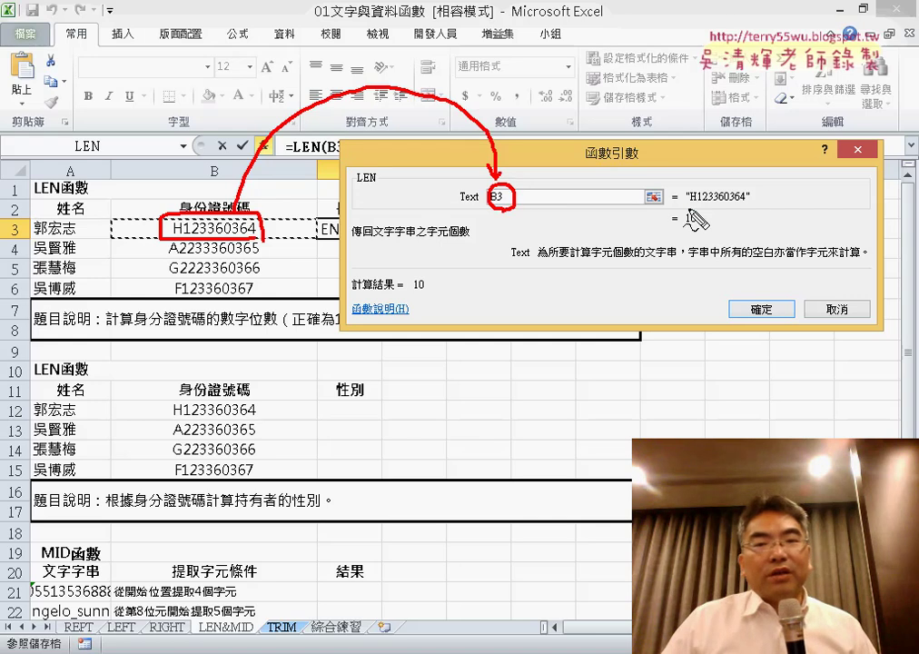
pyautogui.moveTo(688, 209); pyautogui.dragTo(752, 209)
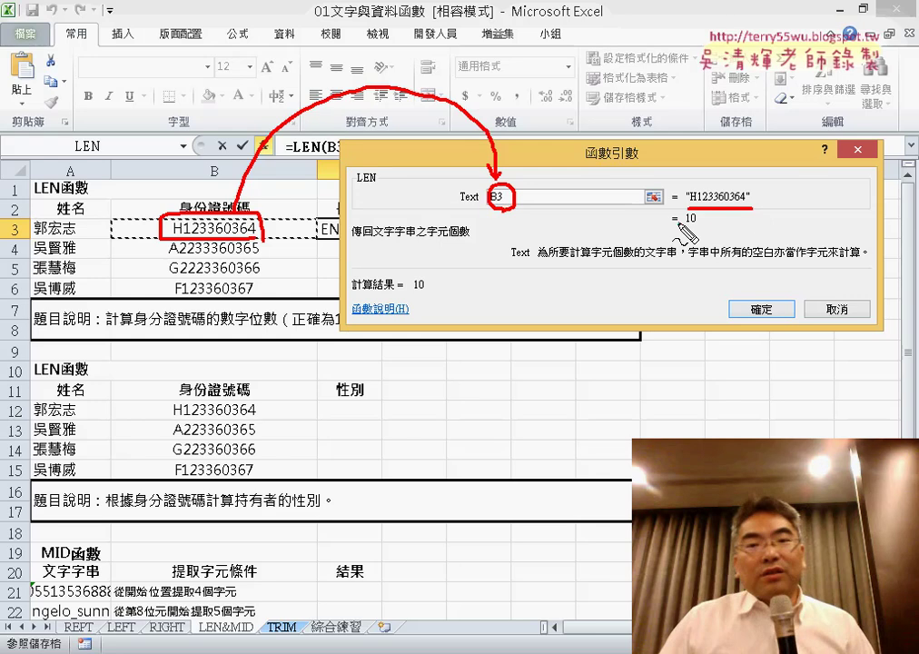
pyautogui.moveTo(752, 208); pyautogui.dragTo(701, 229)
pyautogui.moveTo(623, 289)
pyautogui.mouseDown()
pyautogui.moveTo(672, 242)
pyautogui.moveTo(683, 212)
pyautogui.mouseUp()
pyautogui.moveTo(673, 272); pyautogui.dragTo(687, 269)
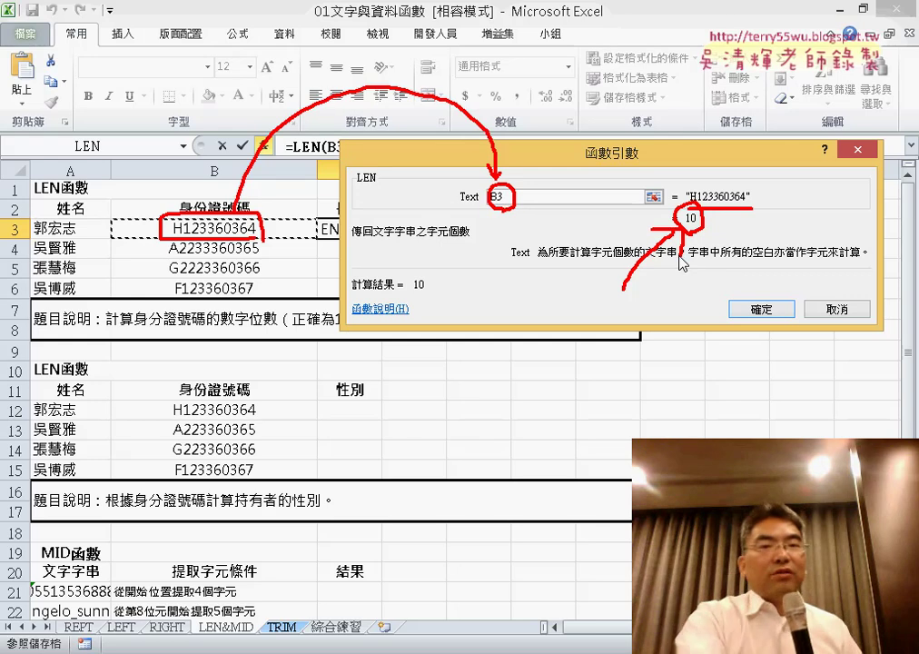
pyautogui.press('Escape')
# Confirm =LEN(B3), fill it down to C6 (10, 11, 11, 10), and select D3
pyautogui.click(754, 309)
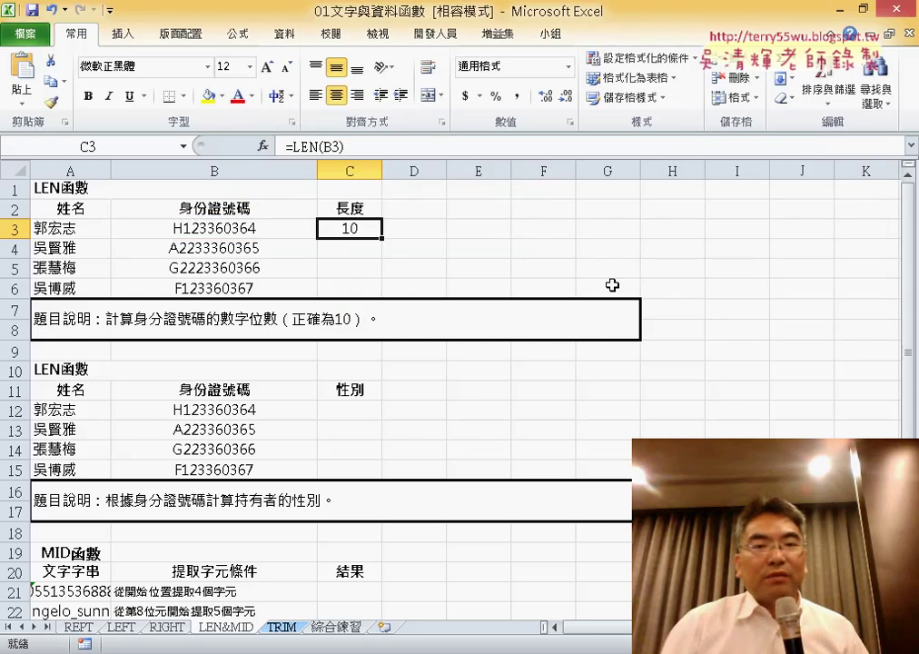
pyautogui.moveTo(383, 240); pyautogui.dragTo(381, 290)
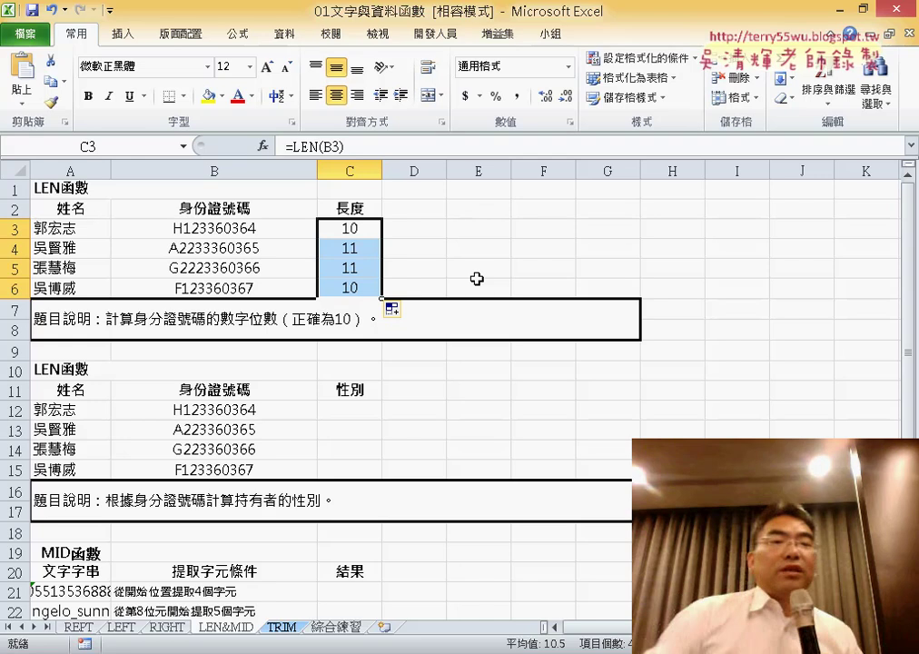
pyautogui.click(422, 230)
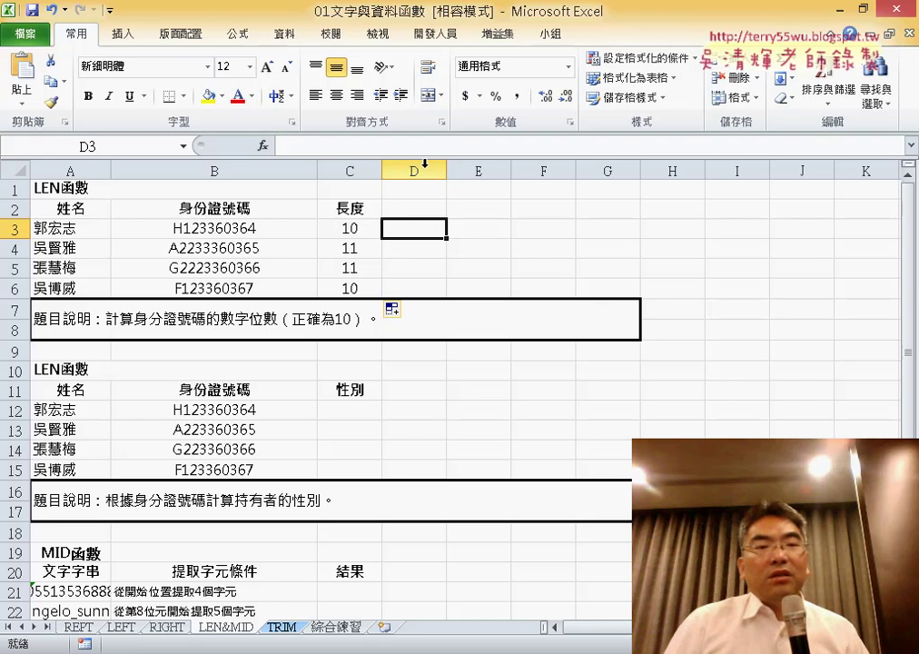
# Insert the IF function into D3 from the 邏輯 (Logical) category
pyautogui.click(263, 145)
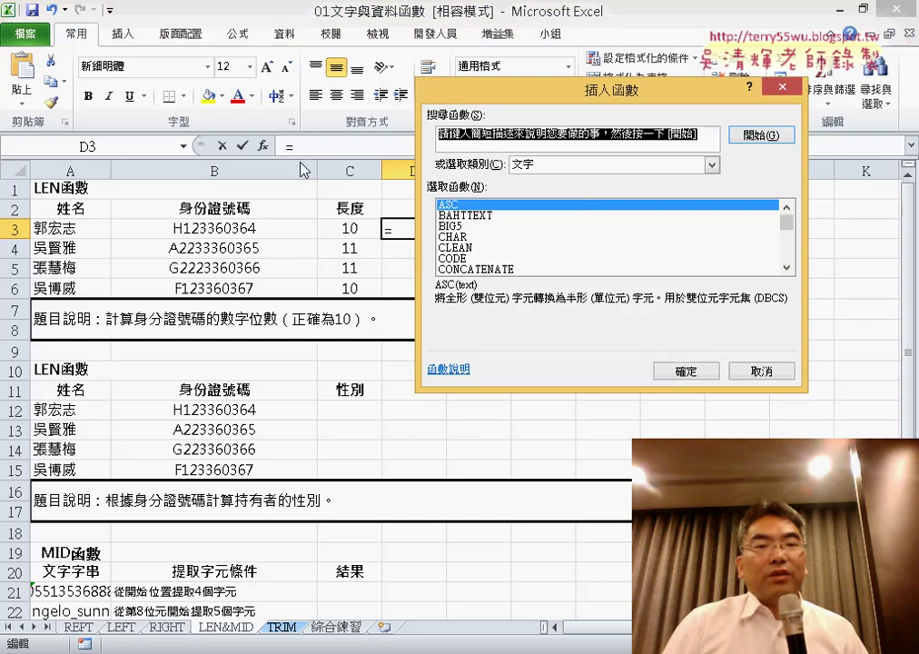
pyautogui.click(600, 158)
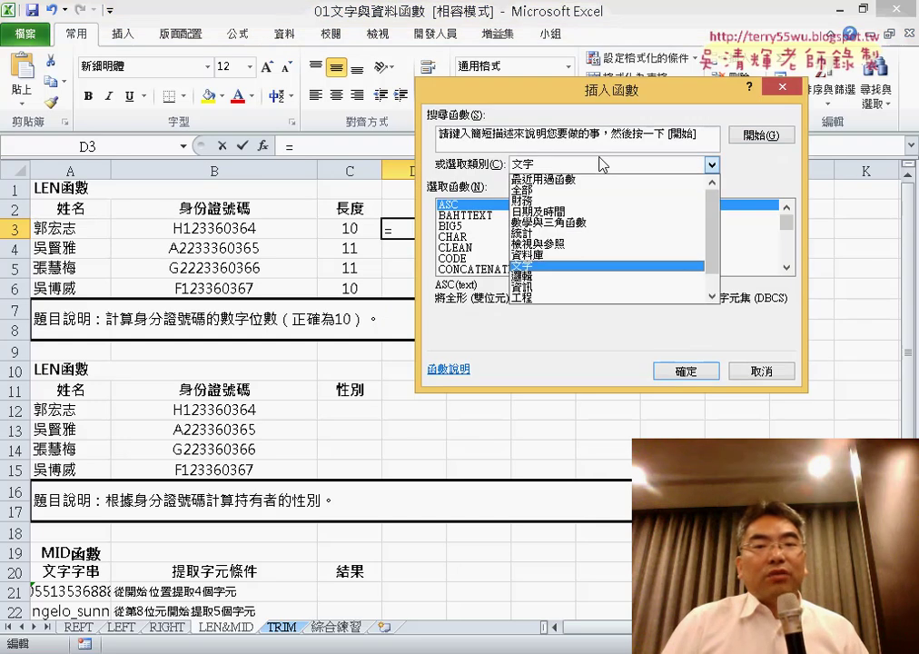
pyautogui.click(601, 276)
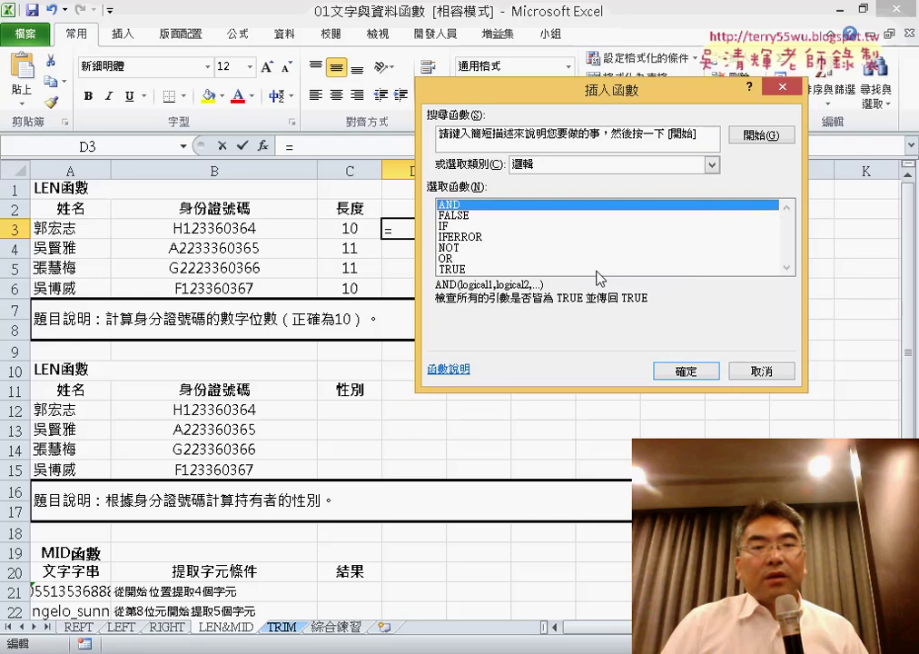
pyautogui.moveTo(611, 99); pyautogui.dragTo(716, 95)
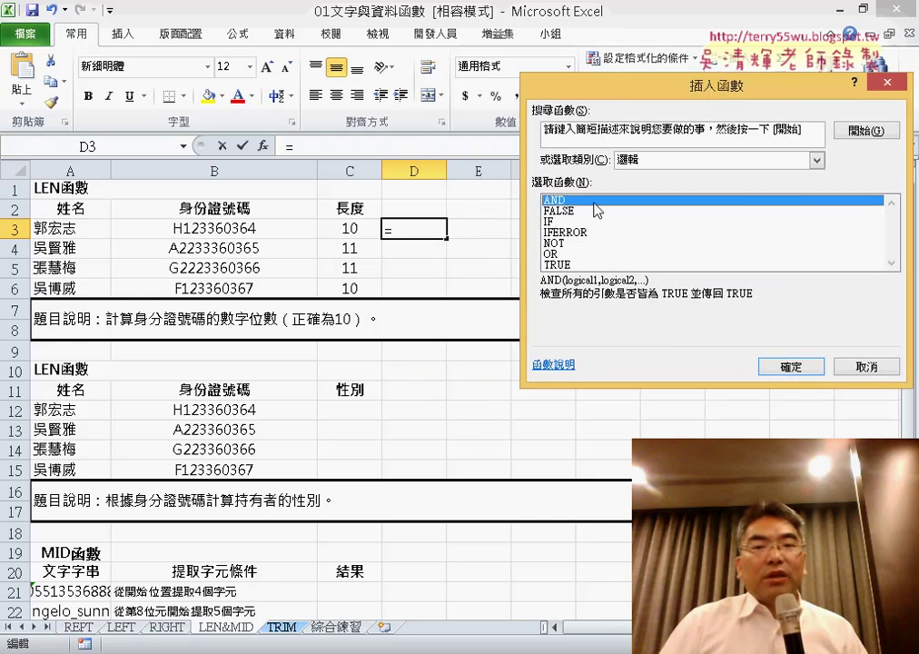
pyautogui.click(558, 223)
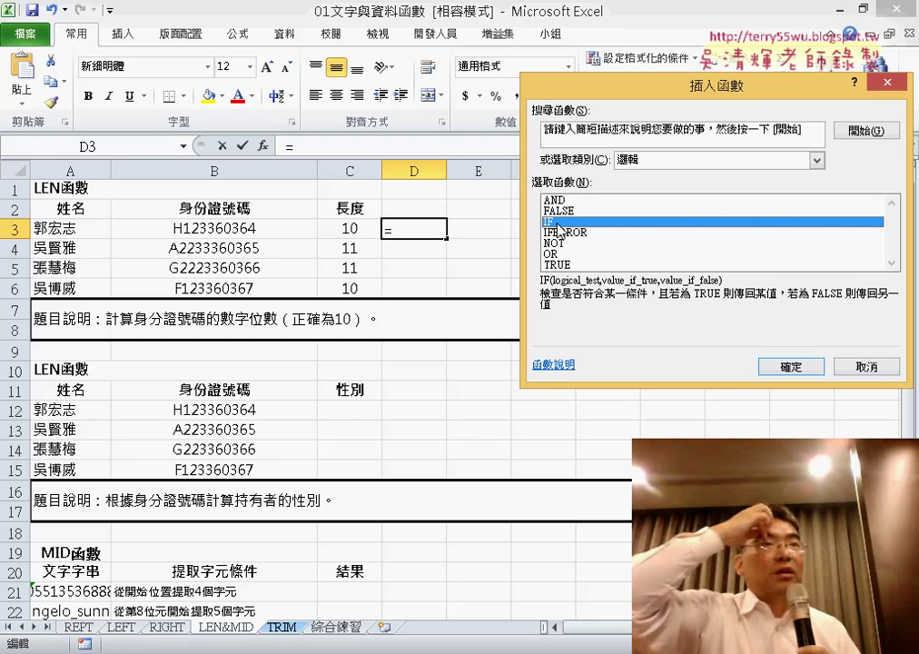
pyautogui.click(796, 368)
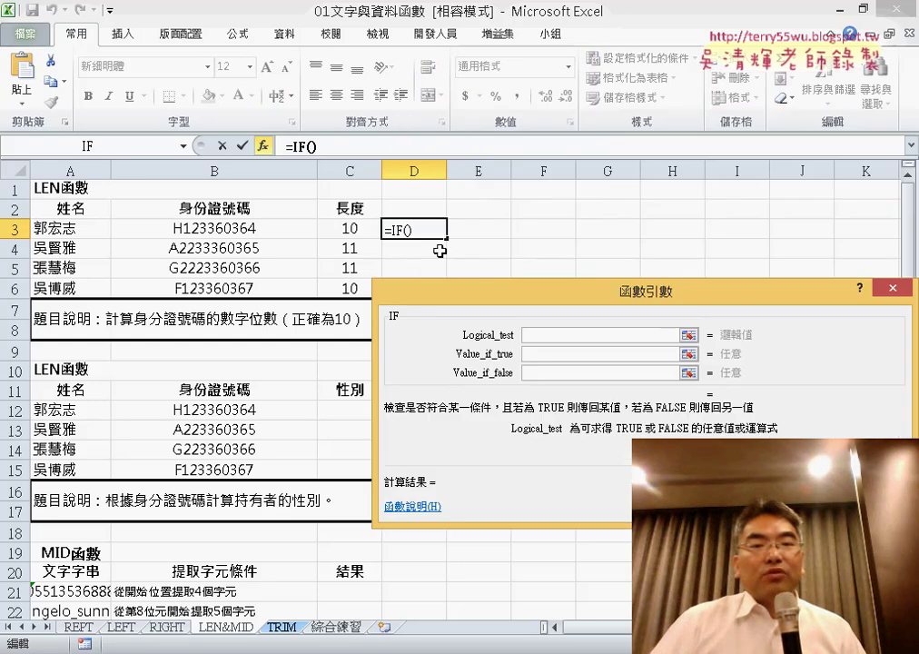
# Fill D3's IF arguments with C3=10, Y for true and N for false
pyautogui.click(359, 229)
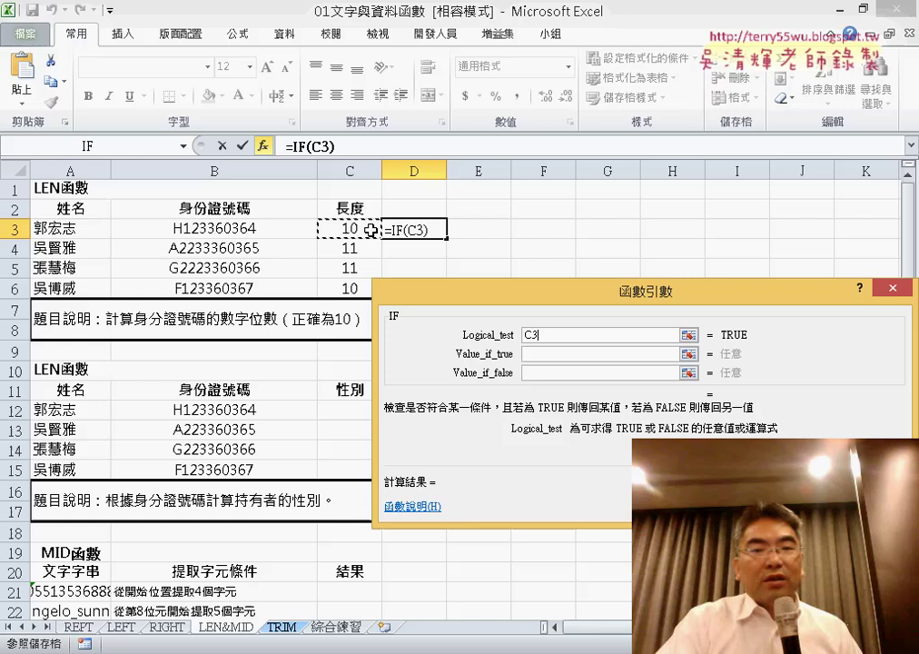
pyautogui.write('=1')
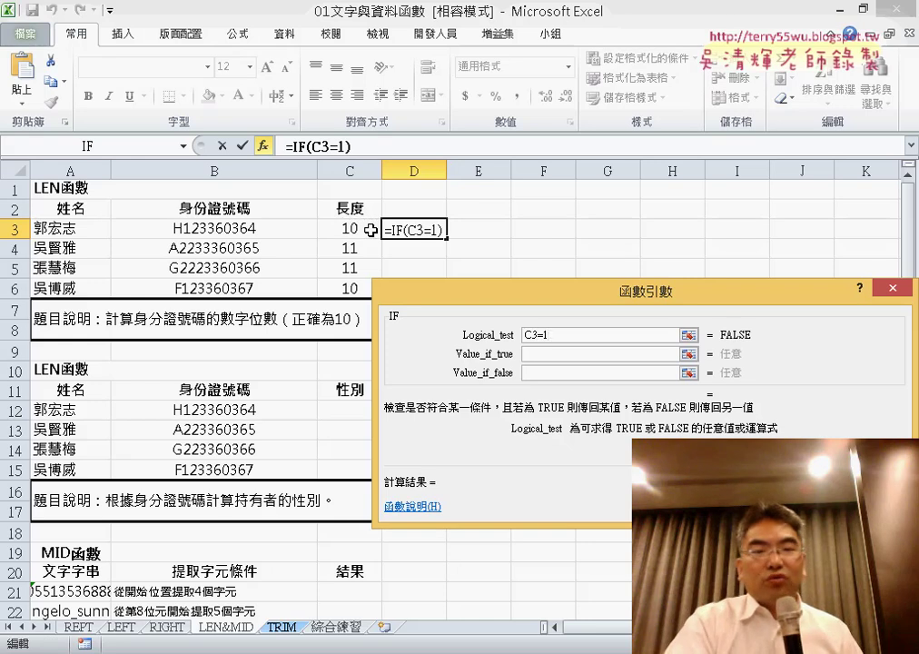
pyautogui.write('0')
pyautogui.press('Tab')
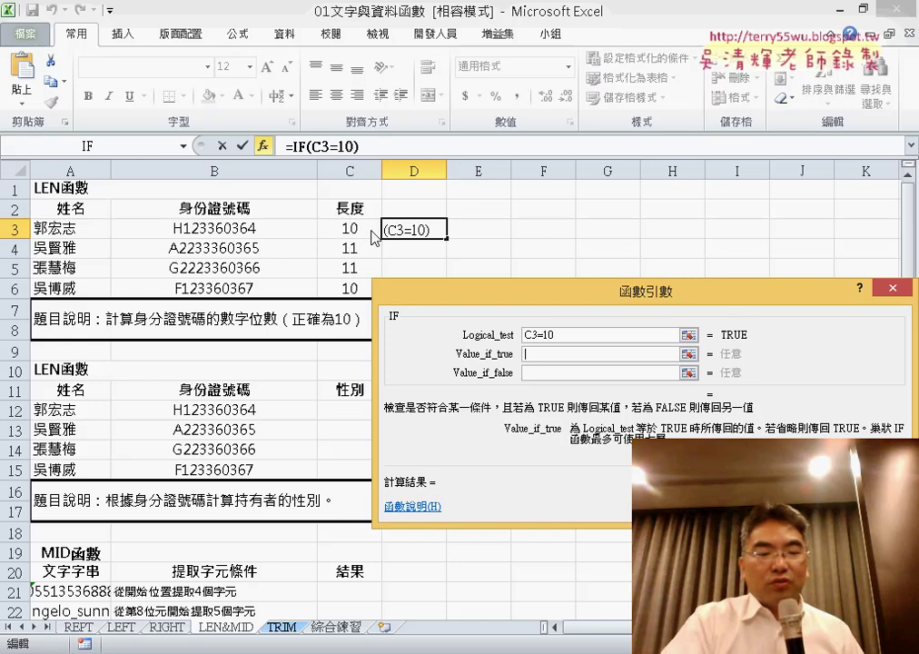
pyautogui.write('Y')
pyautogui.press('Tab')
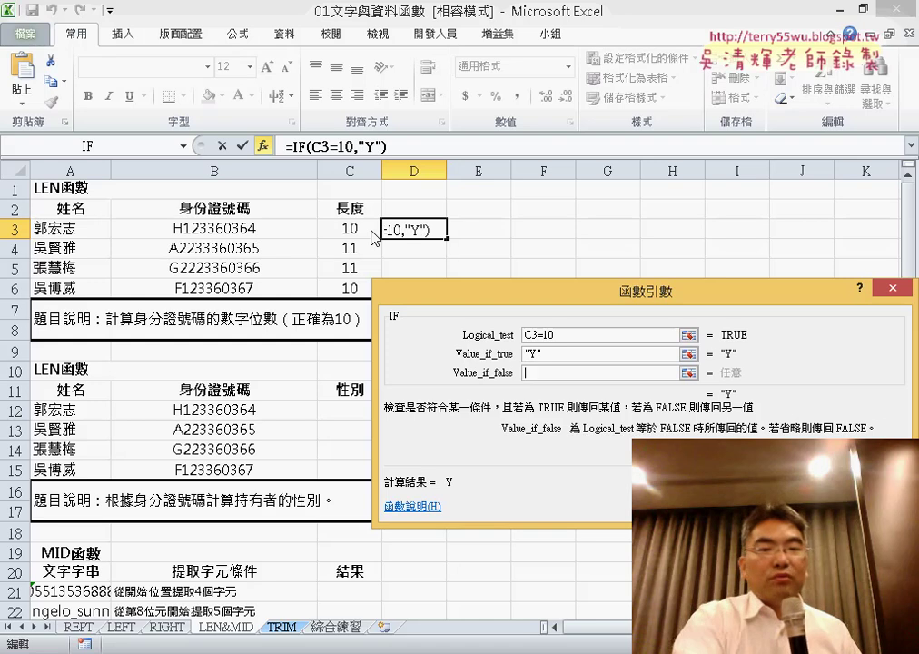
pyautogui.write('N')
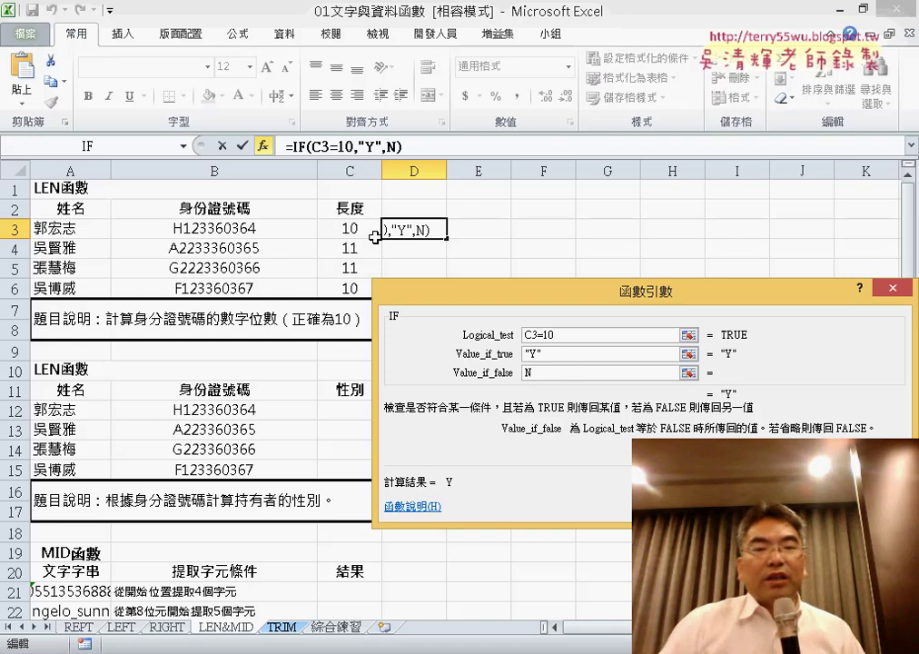
pyautogui.hotkey('shift', 'Tab')
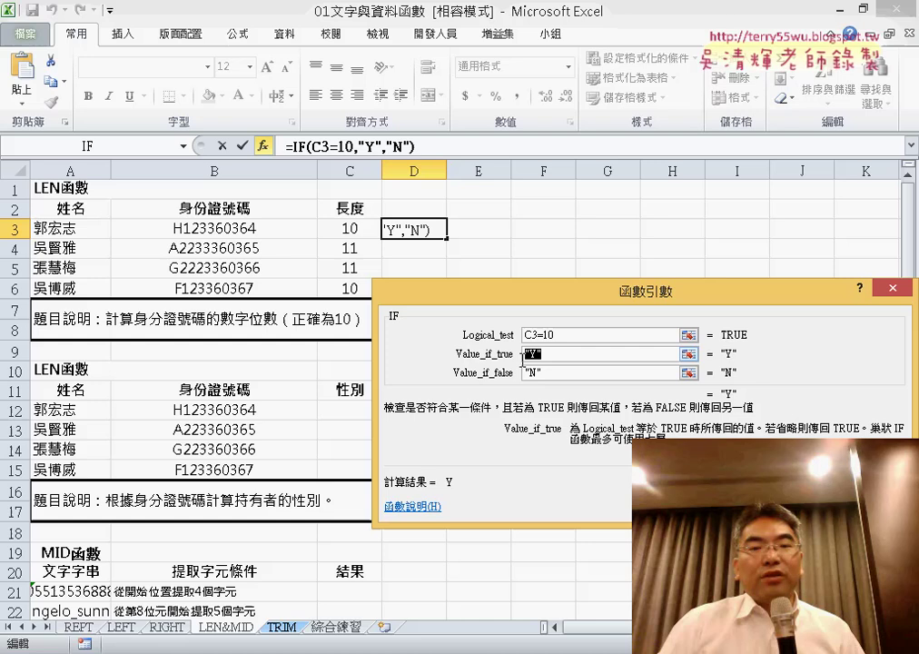
pyautogui.press('Tab')
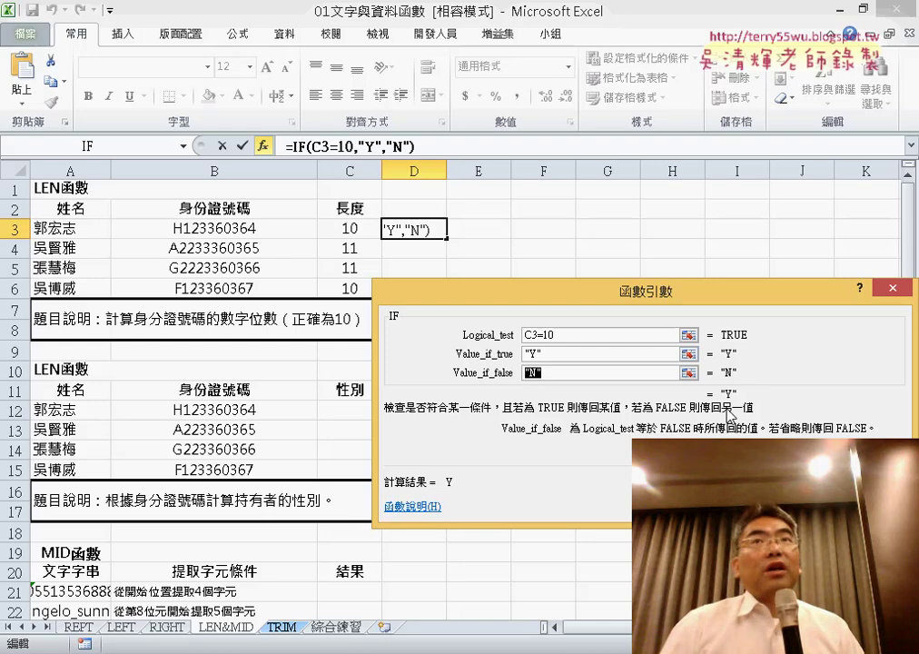
pyautogui.click(591, 354)
pyautogui.click(591, 374)
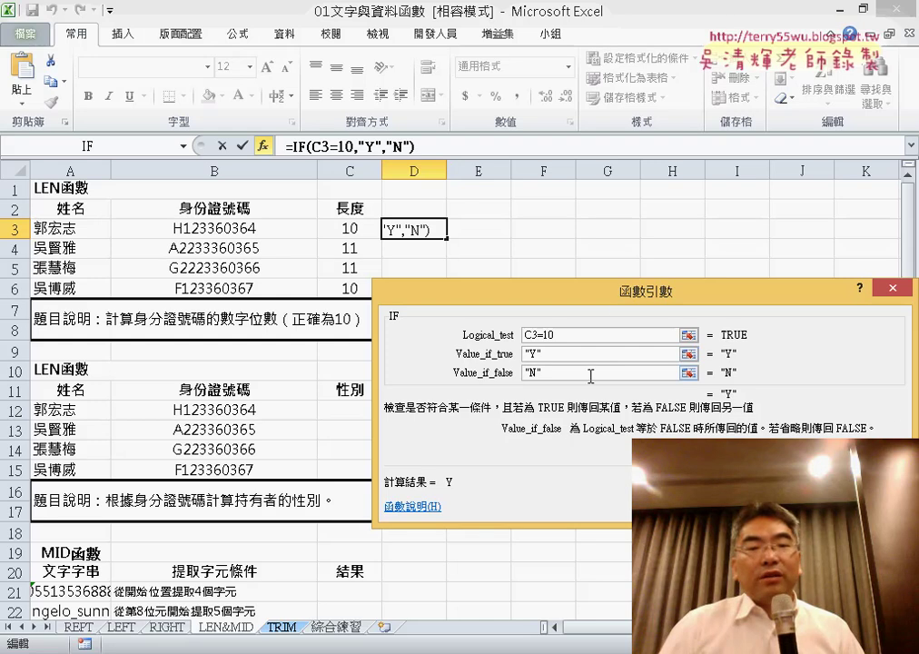
pyautogui.moveTo(599, 305); pyautogui.dragTo(670, 197)
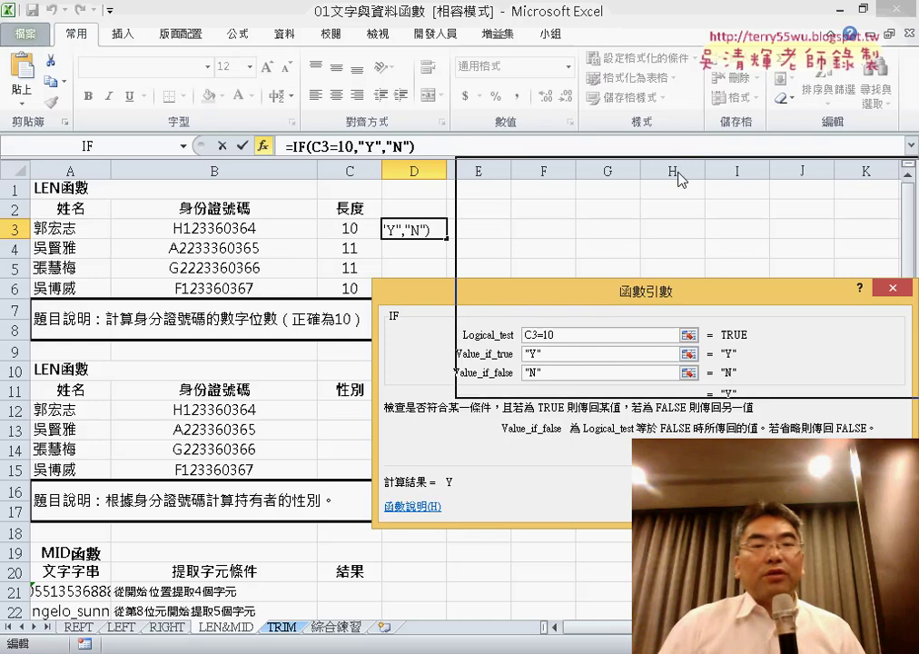
pyautogui.moveTo(684, 164); pyautogui.dragTo(676, 166)
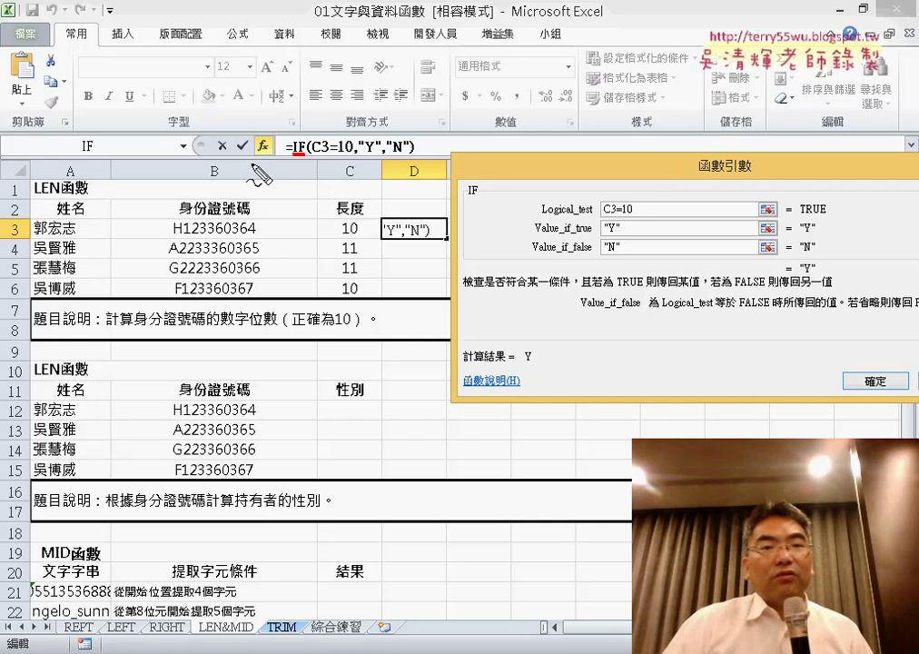
pyautogui.moveTo(271, 120); pyautogui.dragTo(260, 164)
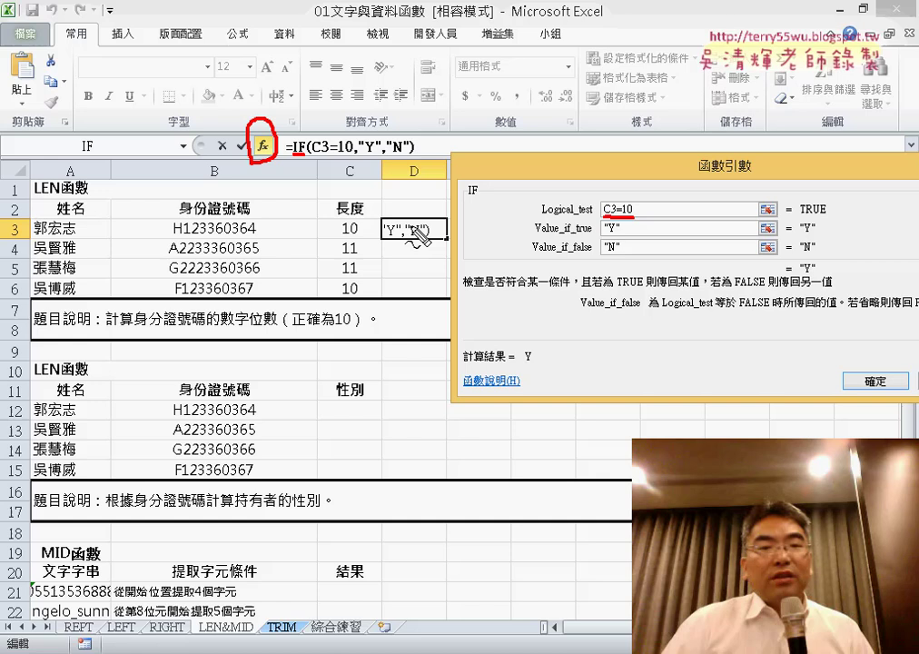
pyautogui.moveTo(345, 239); pyautogui.dragTo(599, 199)
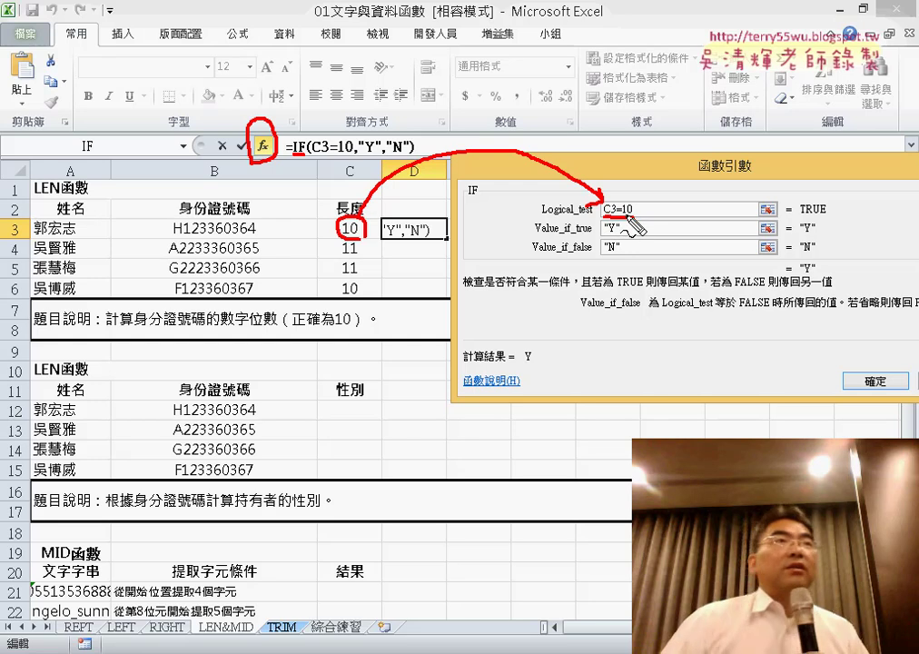
pyautogui.moveTo(623, 233); pyautogui.dragTo(645, 231)
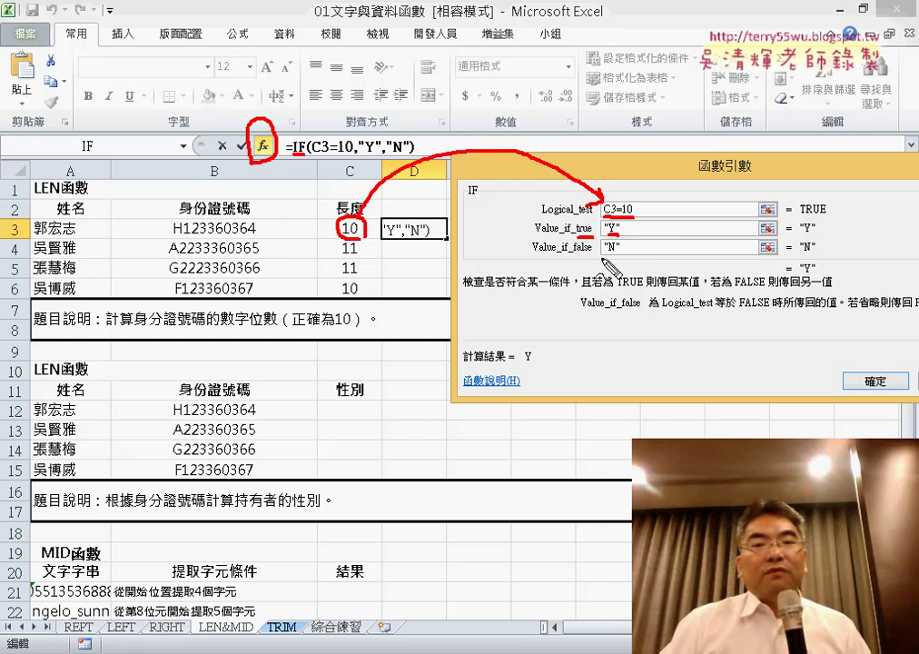
pyautogui.moveTo(548, 257); pyautogui.dragTo(593, 257)
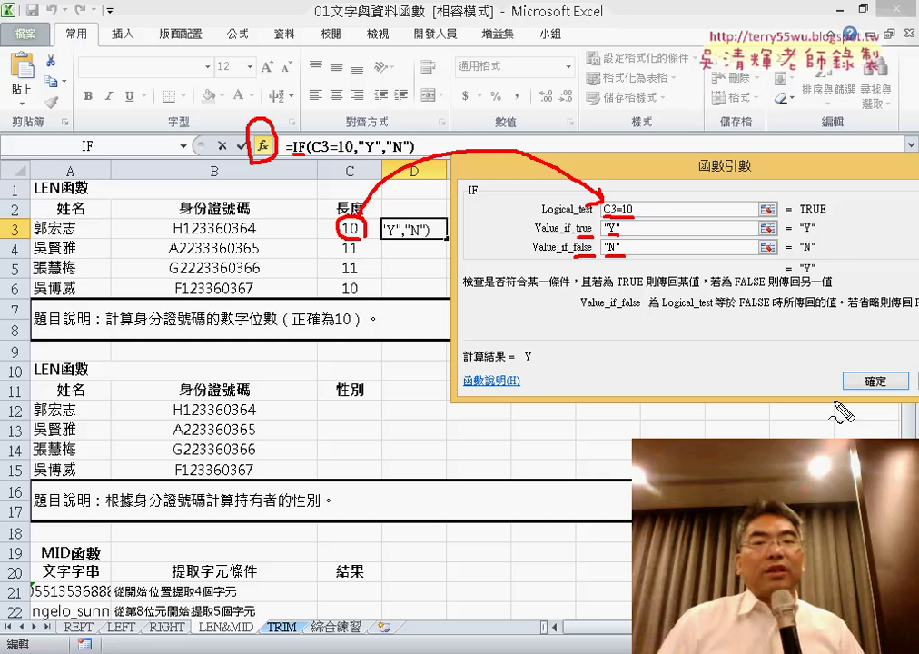
pyautogui.press('Escape')
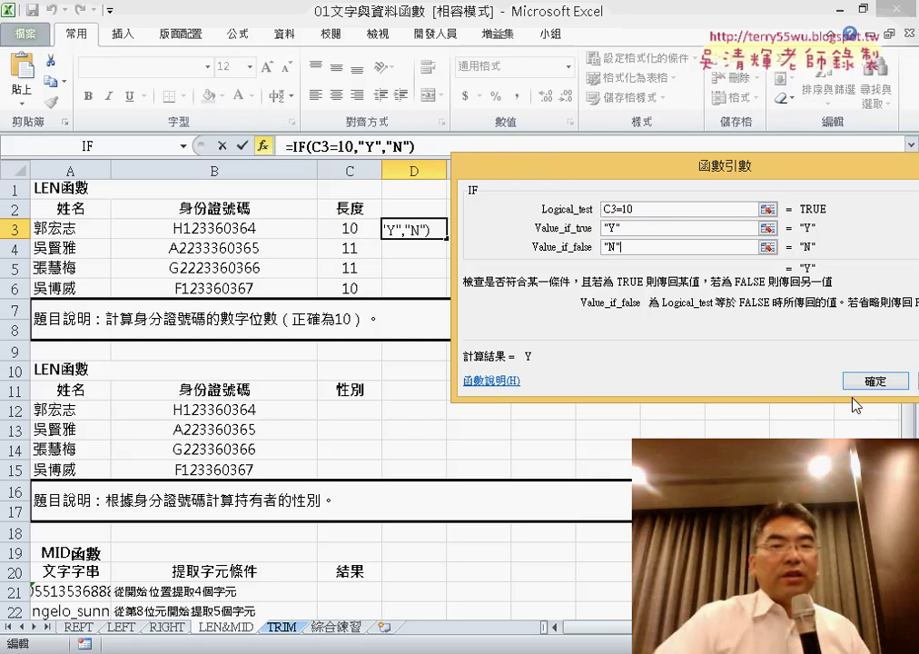
# Accept =IF(C3=10,"Y","N"), fill it down to D6 (Y, N, N, Y), and review the C3 and D3 formulas
pyautogui.click(872, 382)
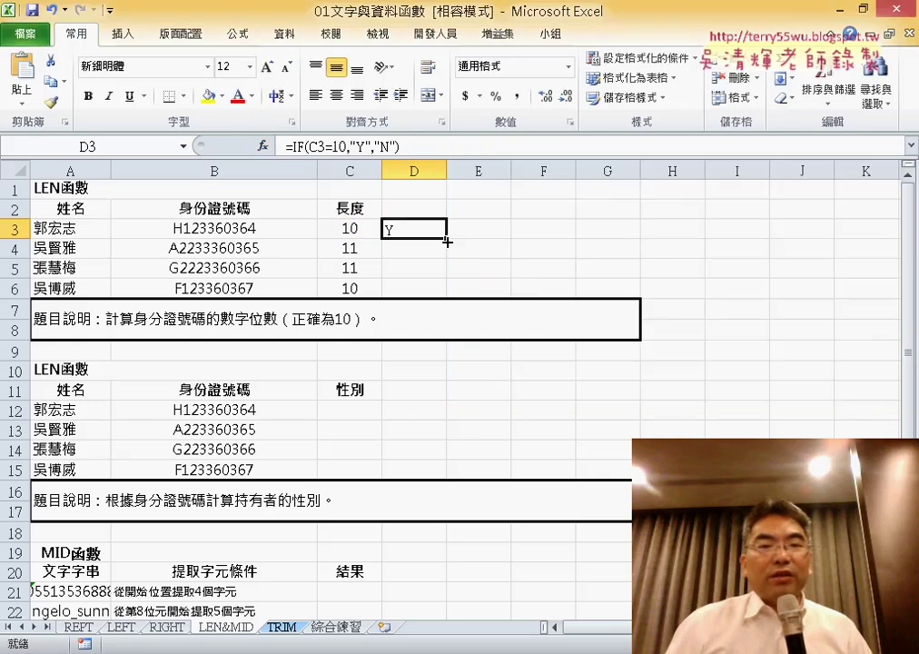
pyautogui.moveTo(442, 224); pyautogui.dragTo(448, 296)
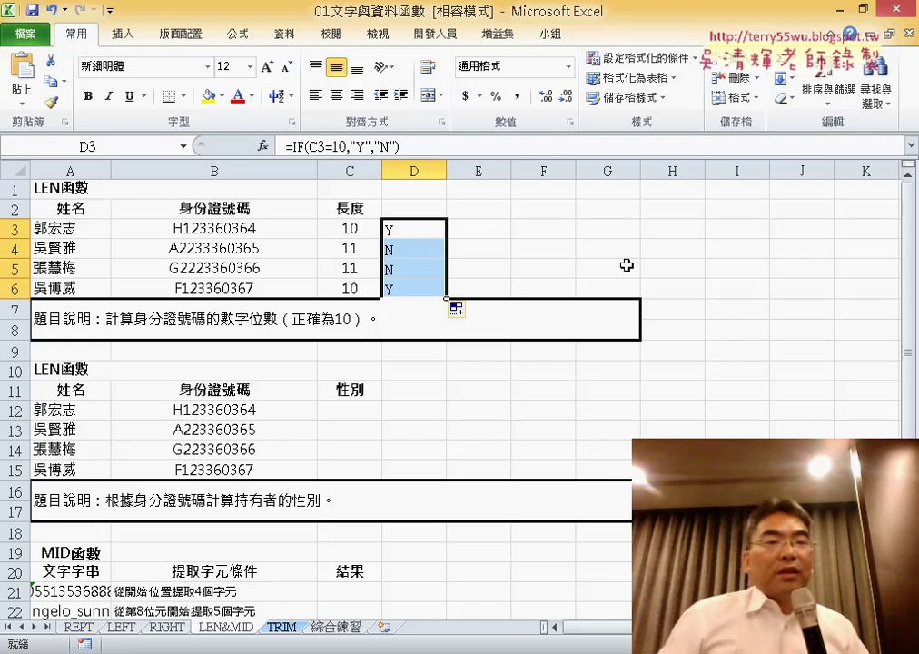
pyautogui.click(347, 229)
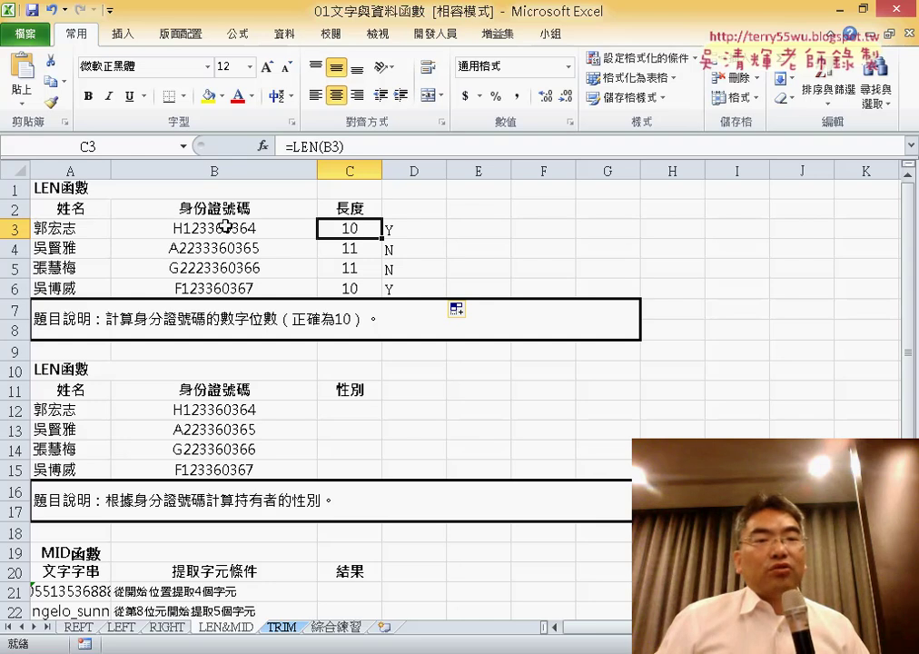
pyautogui.click(409, 228)
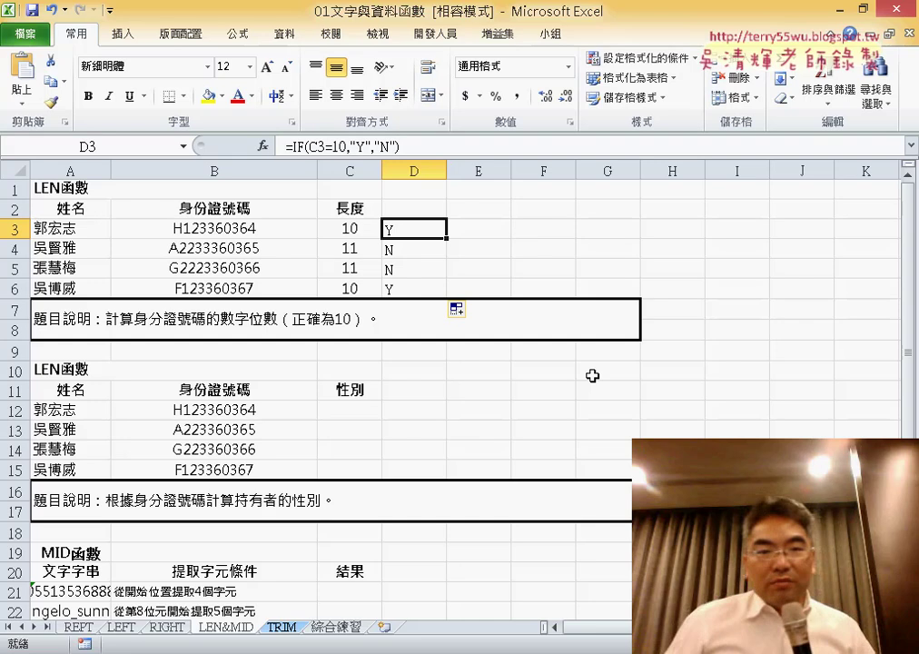
pyautogui.scroll(3, 363, 390)
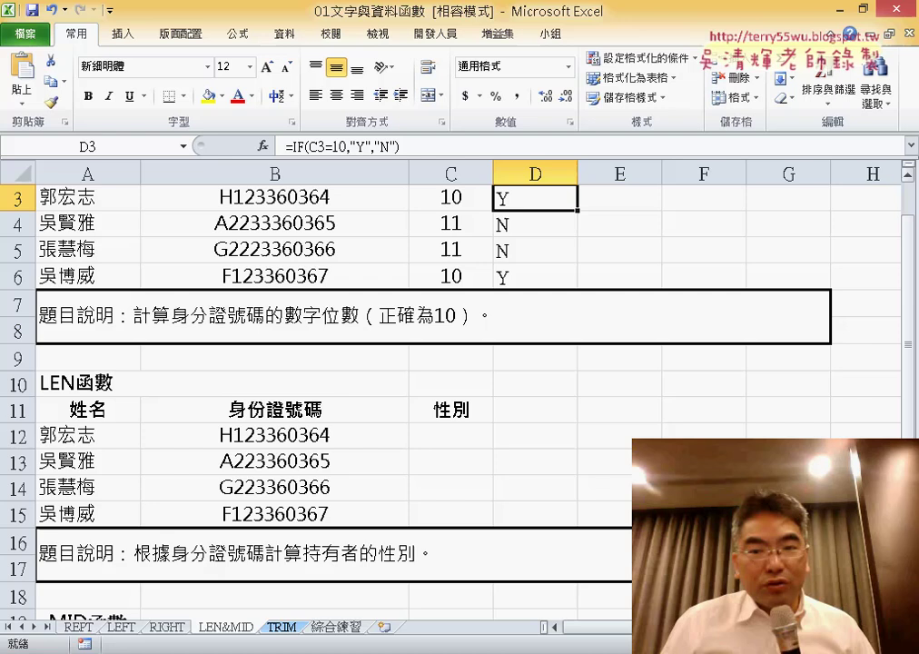
pyautogui.scroll(1, 720, 341)
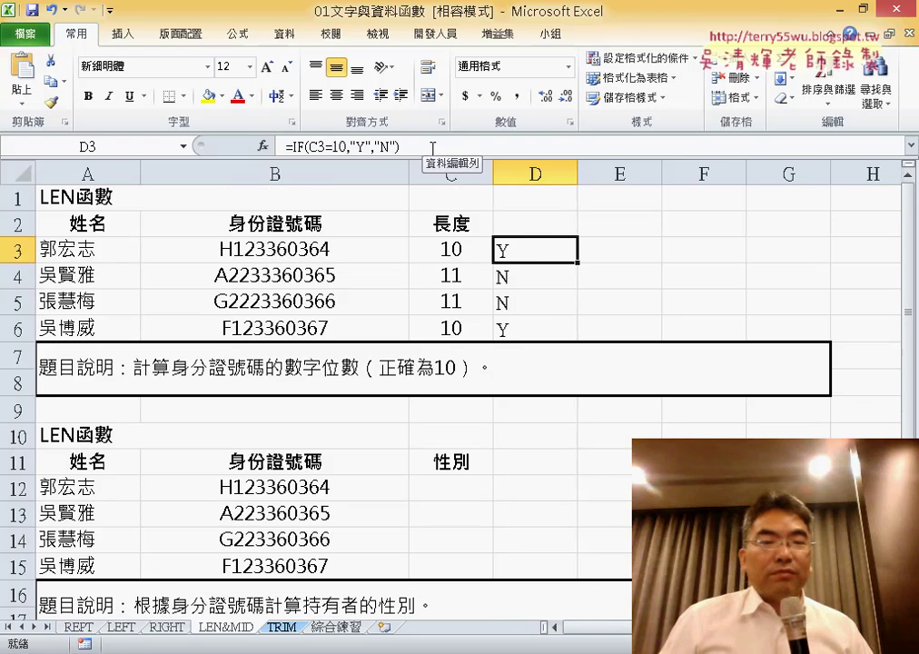
# Reopen the Function Arguments dialog for D3's IF formula and move it down-left
pyautogui.click(432, 148)
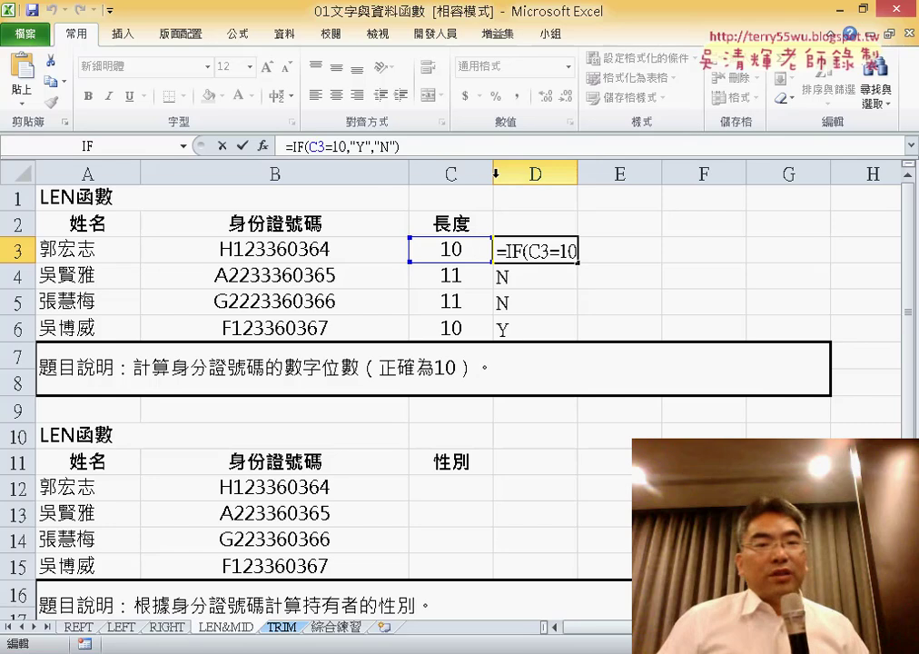
pyautogui.click(262, 145)
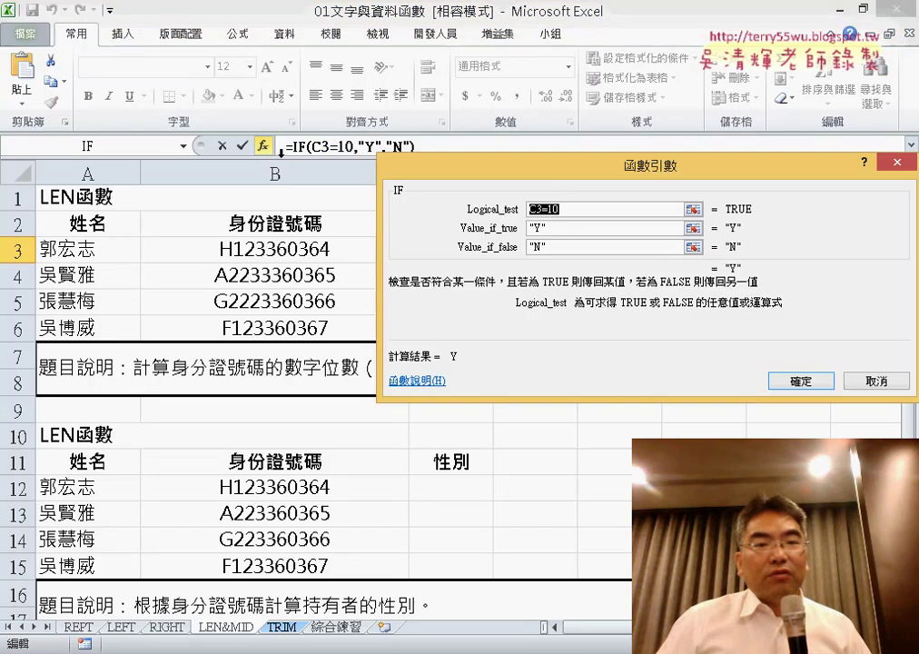
pyautogui.moveTo(546, 174)
pyautogui.mouseDown()
pyautogui.moveTo(380, 353)
pyautogui.moveTo(329, 364)
pyautogui.mouseUp()
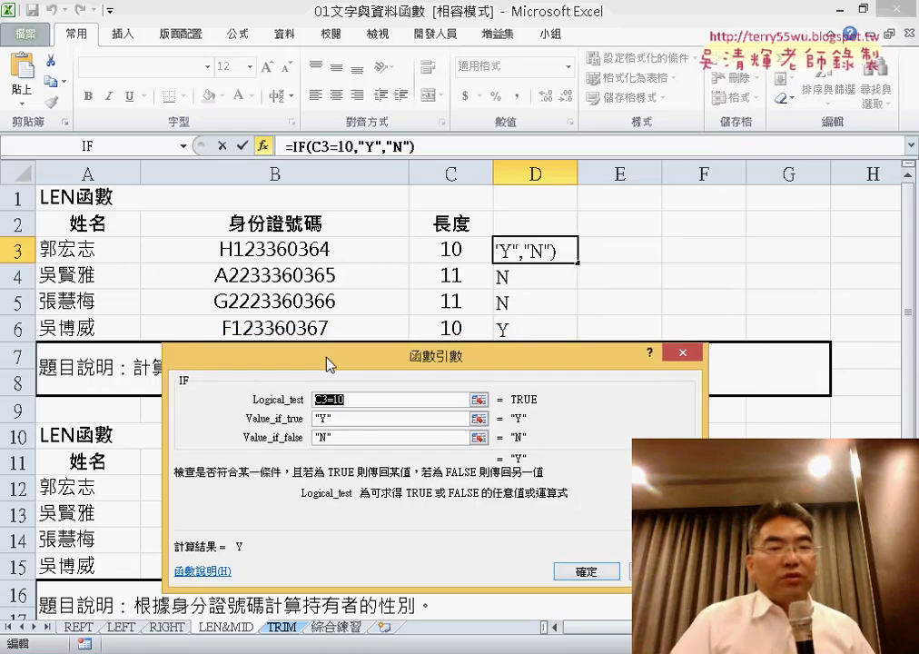